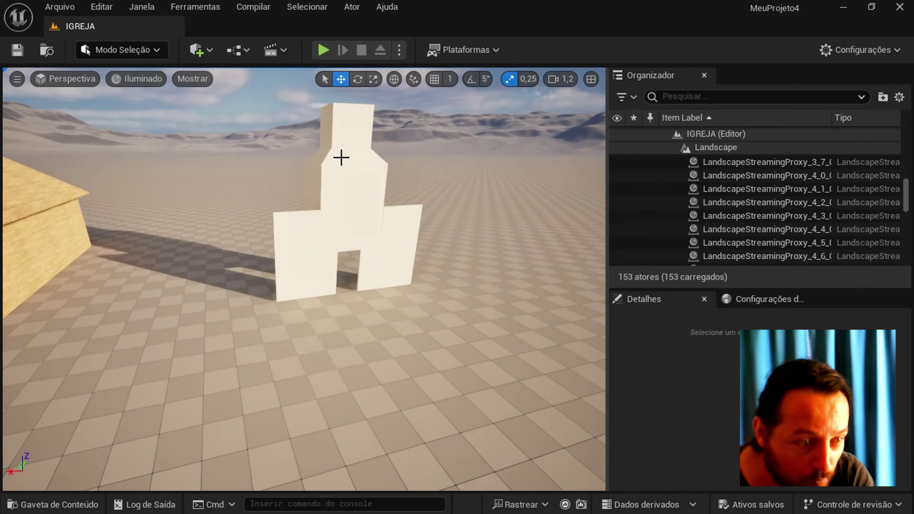
Move Shape_QuadPyramid2 until it sits centred atop the bell tower, checking in top wireframe view
left_click(523, 138)
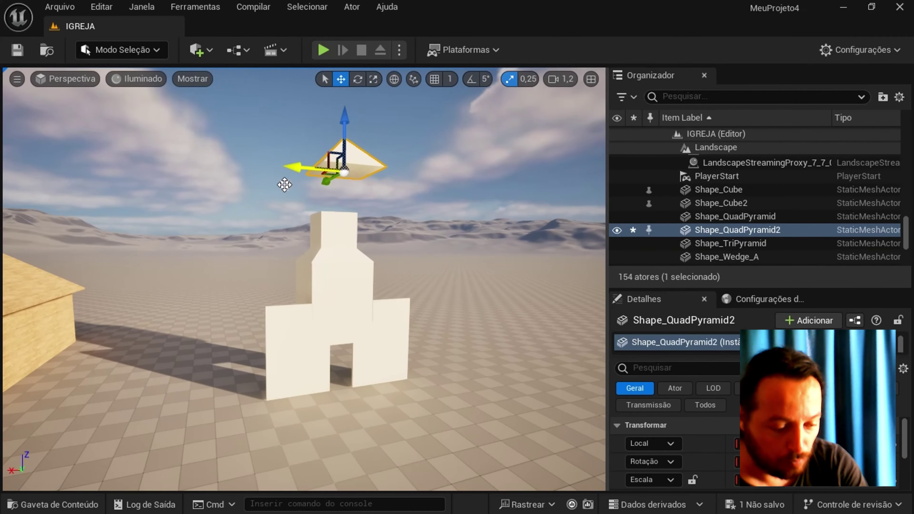
right_click_drag(283, 183, 275, 373)
key("alt+j")
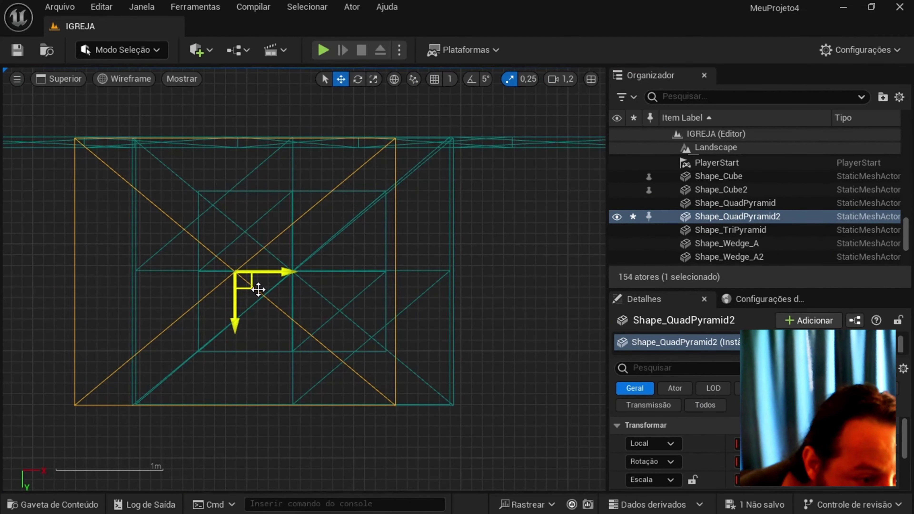
key("alt+g")
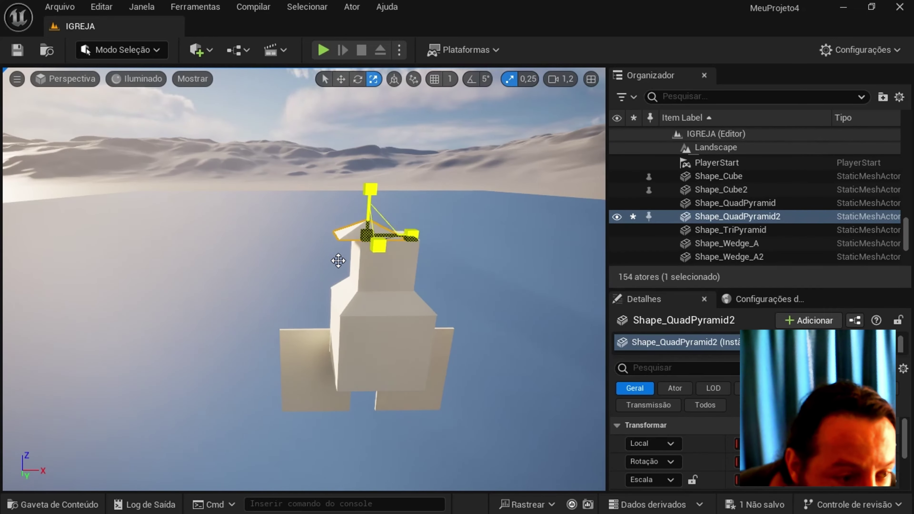
key("alt+j")
key("w")
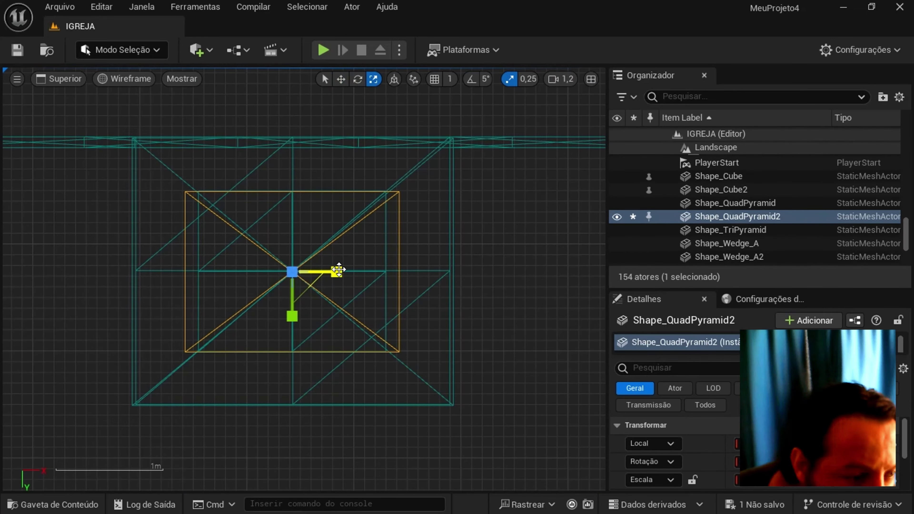
key("alt+g")
mouse_move(377, 236)
left_mouse_down()
mouse_move(467, 337)
mouse_move(94, 261)
mouse_move(288, 249)
left_mouse_up()
Duplicate the existing wedge into Shape_Wedge_A3 and move it above the front wall
left_click(94, 261)
key("w")
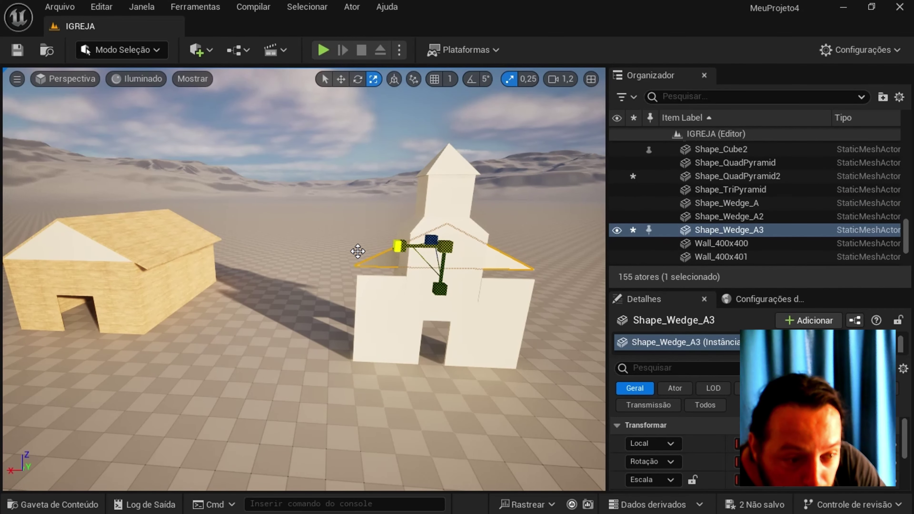
mouse_move(451, 194)
left_mouse_down()
mouse_move(120, 340)
mouse_move(431, 378)
mouse_move(414, 420)
left_mouse_up()
left_click(367, 368)
left_click(432, 378)
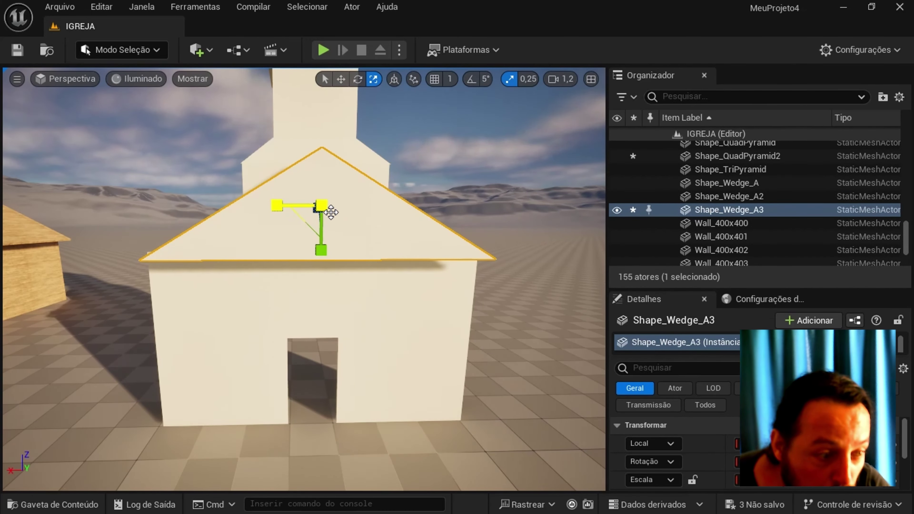
key("w")
left_click_drag(331, 212, 212, 200, "alt")
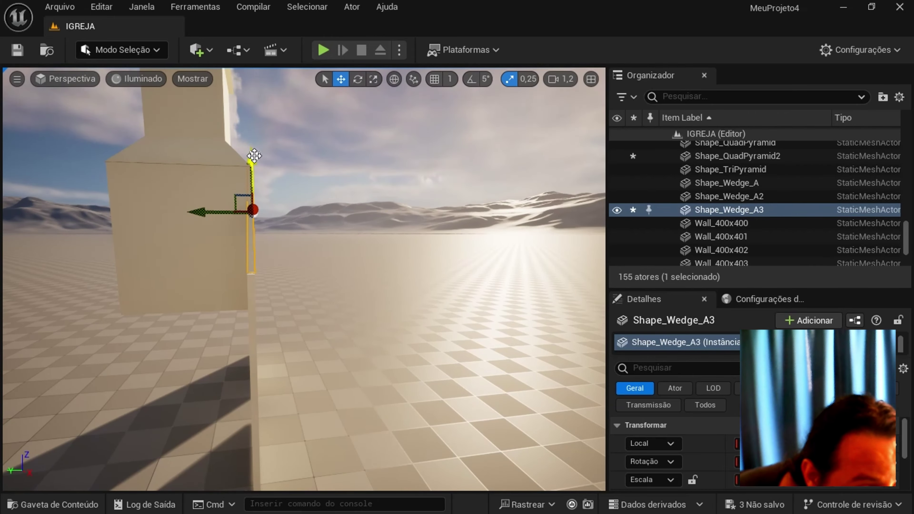
mouse_move(254, 156)
left_mouse_down("alt")
mouse_move(299, 253)
mouse_move(255, 280)
left_mouse_up("alt")
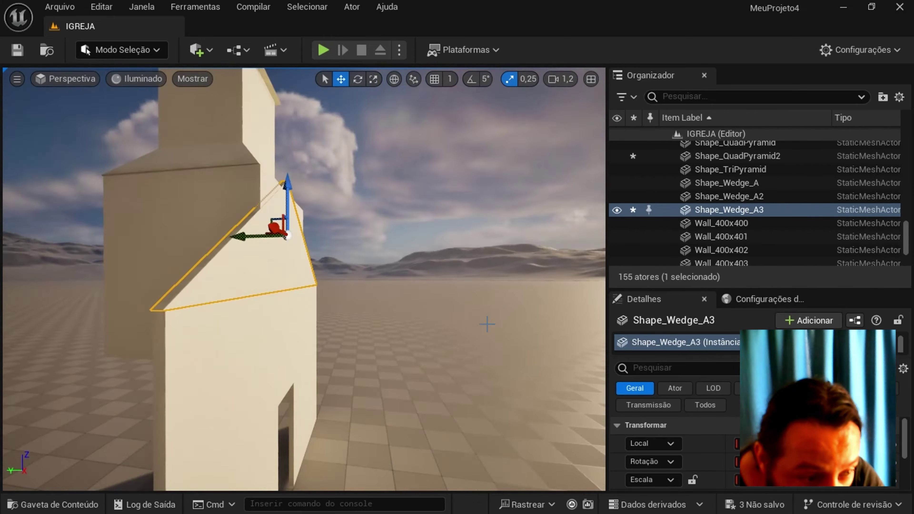
Rotate the wedge into a triangular gable over the front wall, then select the front-left wall panel
key("e")
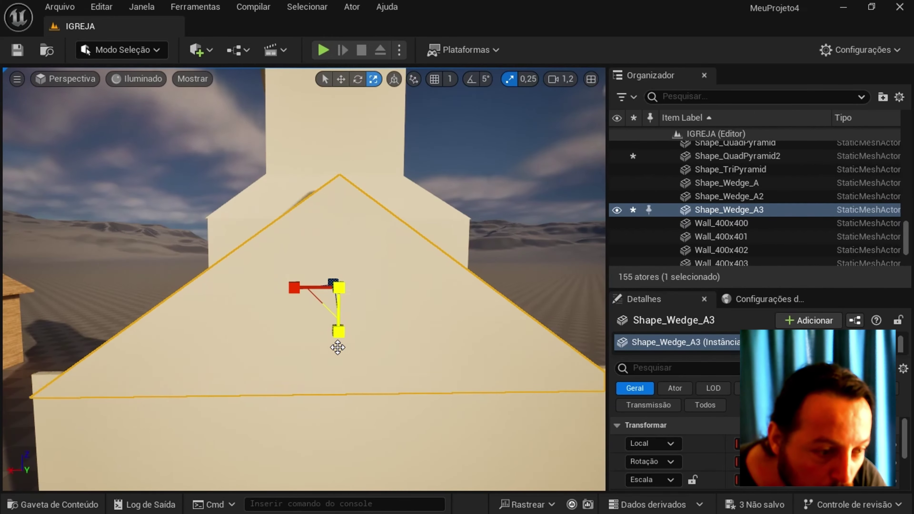
left_click_drag(353, 316, 436, 361, "alt")
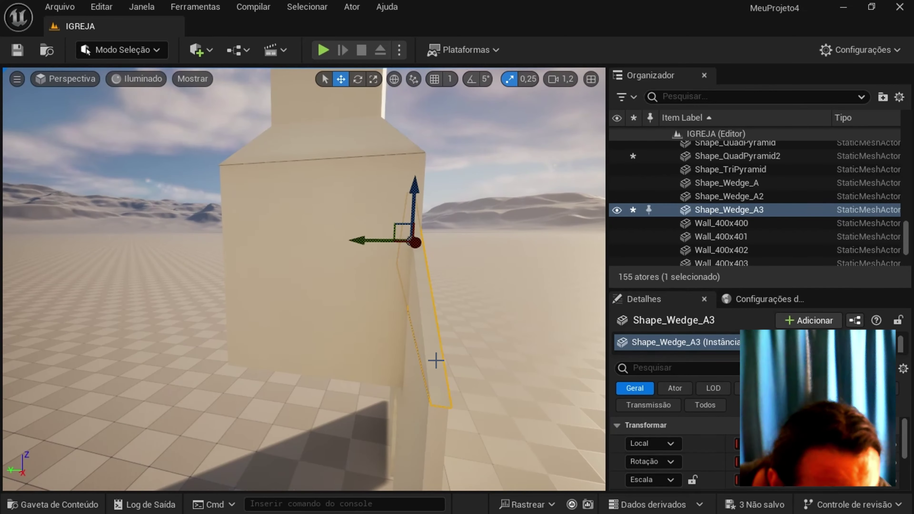
left_click(436, 310)
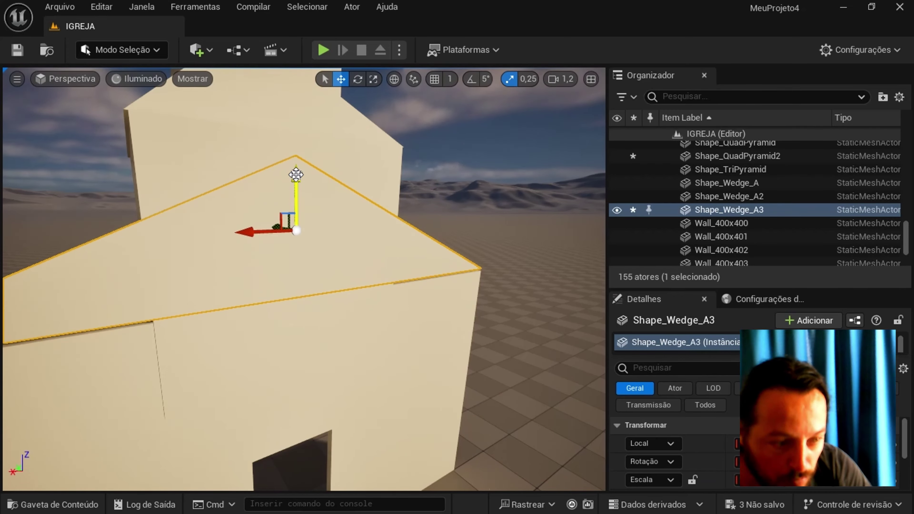
left_click(484, 291)
left_click(308, 343)
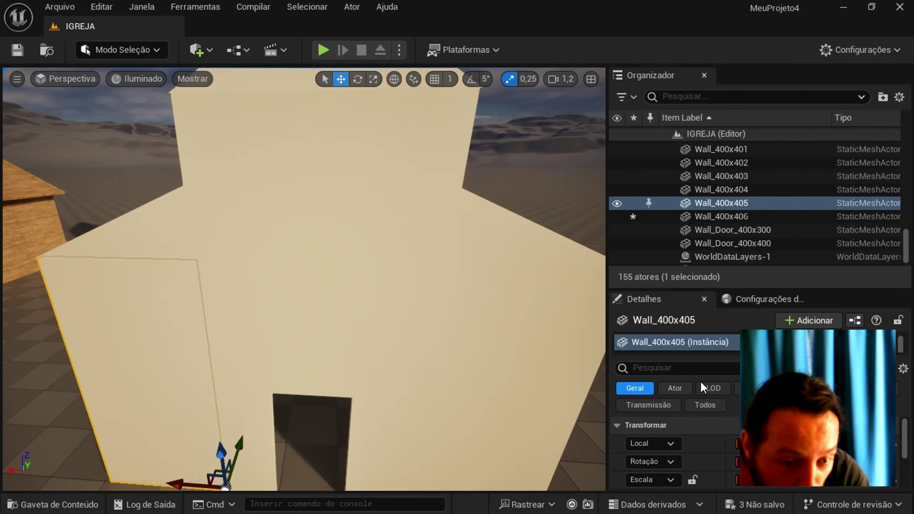
scroll(376, 309, "down", 5)
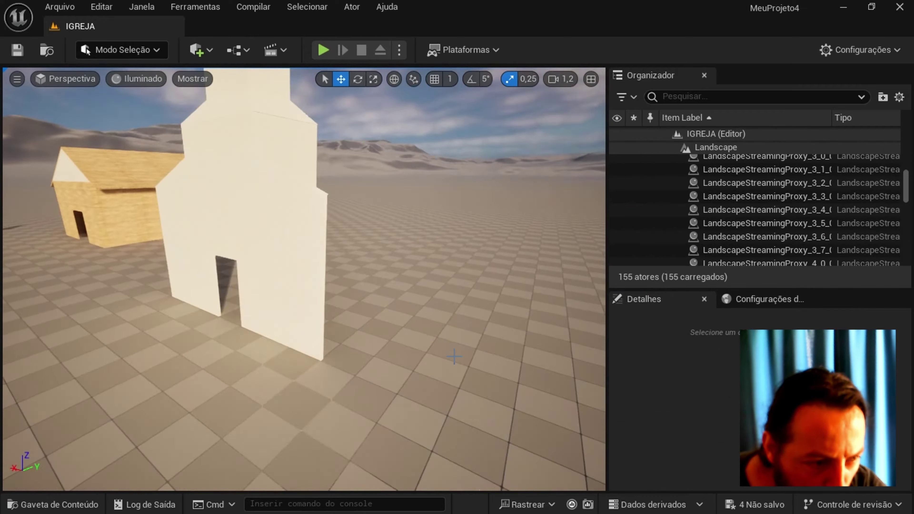
Place a new wall piece from the starter shapes and rotate it into position beside the church
left_click(53, 504)
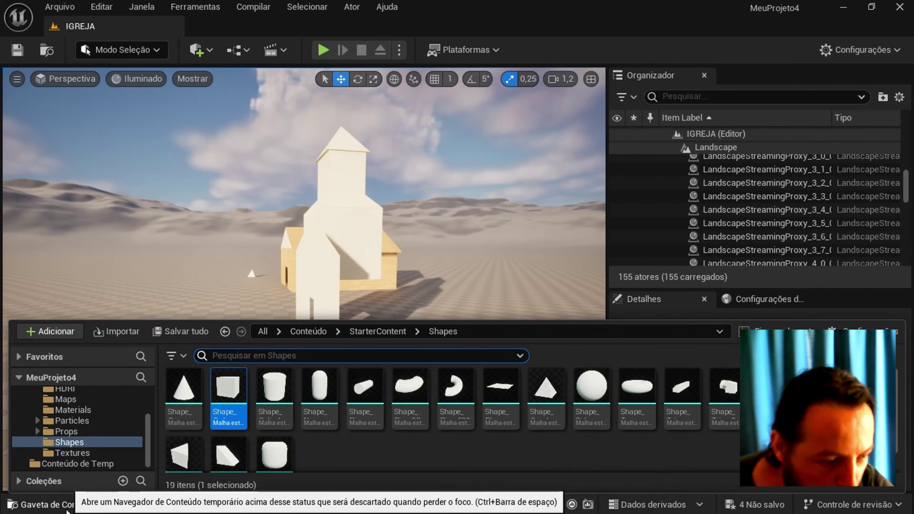
left_click_drag(349, 403, 476, 360)
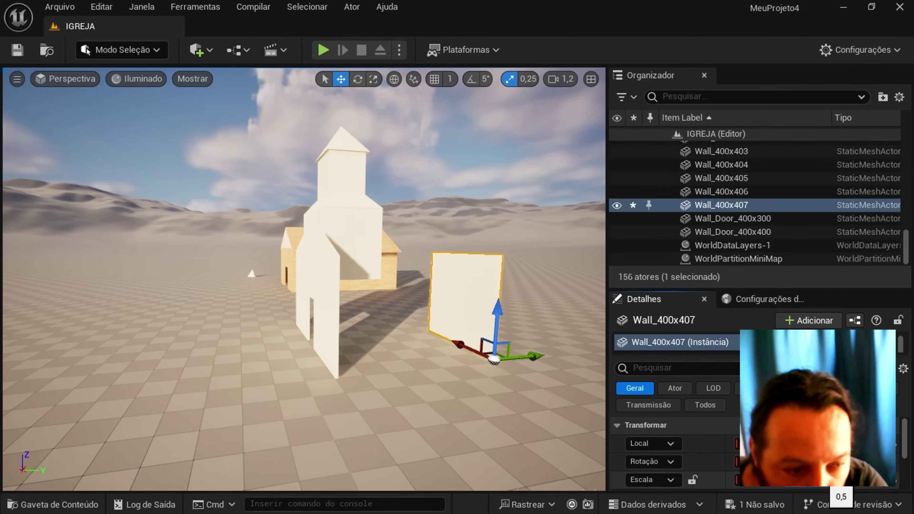
right_click_drag(523, 356, 284, 370)
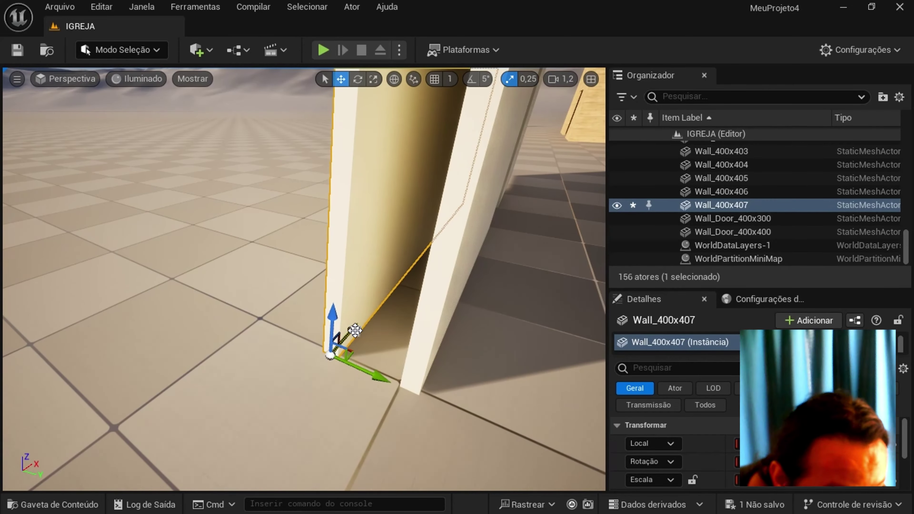
key("e")
right_click_drag(355, 330, 261, 316)
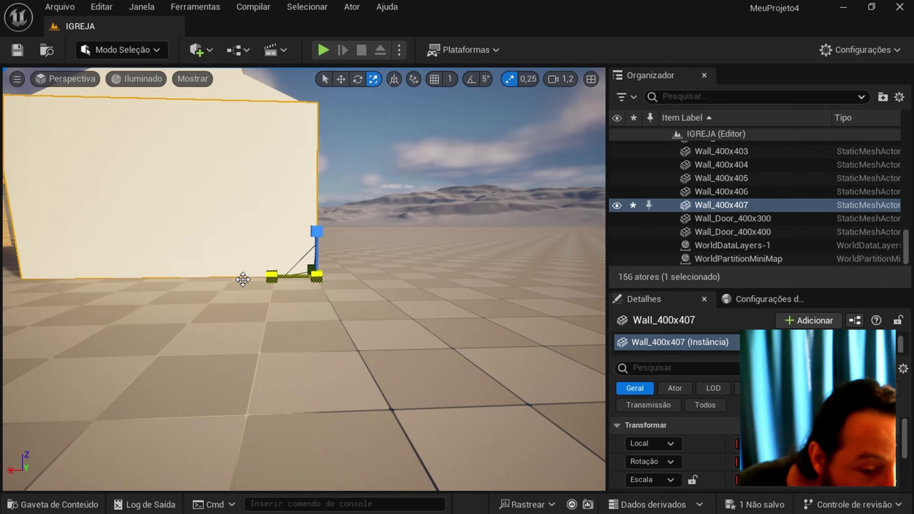
key("alt+j")
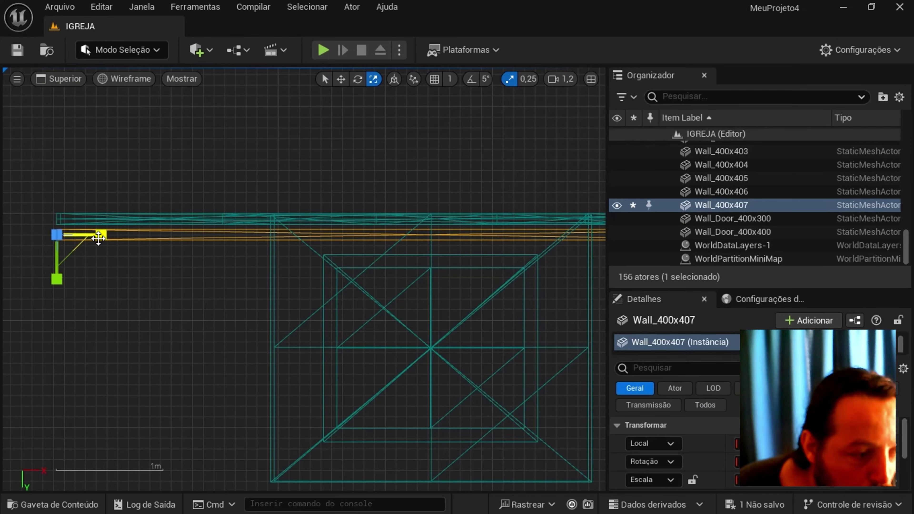
right_click_drag(458, 295, 219, 282)
scroll(219, 282, "down", 2)
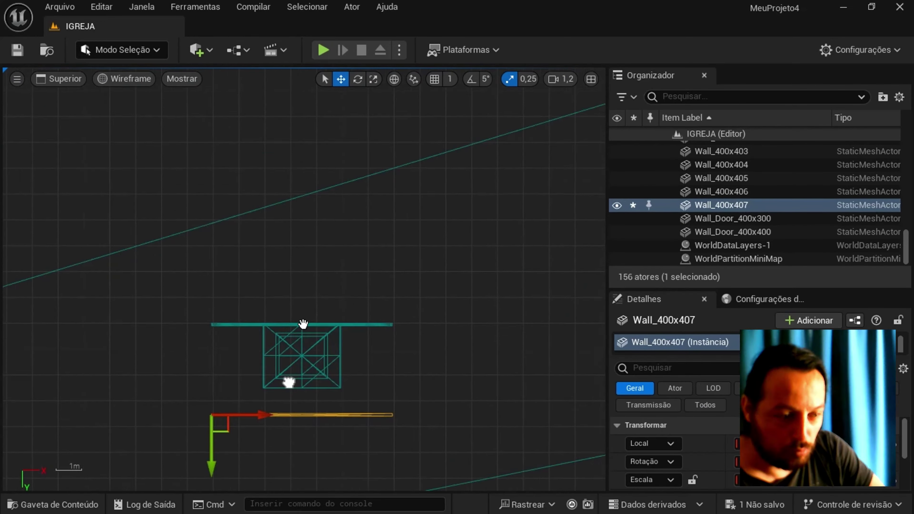
key("alt+g")
mouse_move(302, 324)
right_mouse_down()
mouse_move(604, 254)
mouse_move(646, 287)
right_mouse_up()
mouse_move(242, 354)
right_mouse_down()
mouse_move(310, 161)
mouse_move(474, 300)
right_mouse_up()
Restore the single large Perspective view, fly close to the front wall and select Wall_400x407
left_click(591, 79)
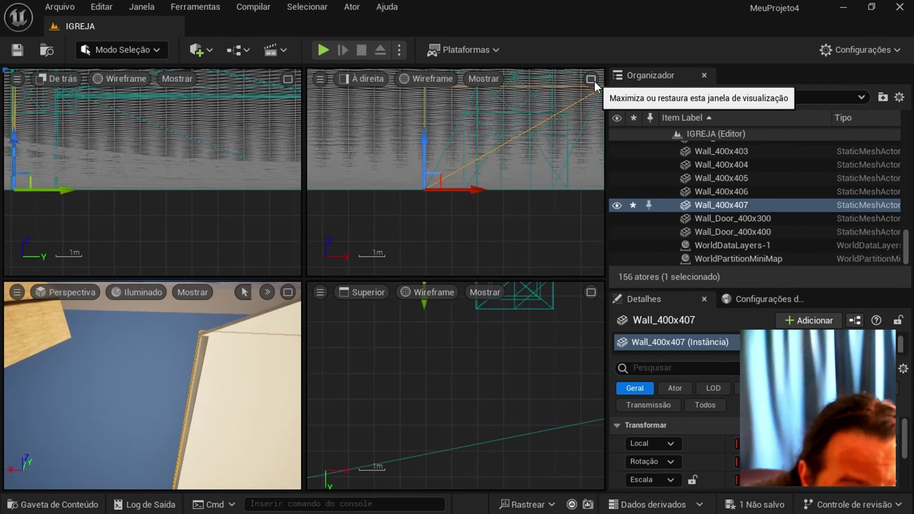
left_click(594, 81)
left_click(570, 78)
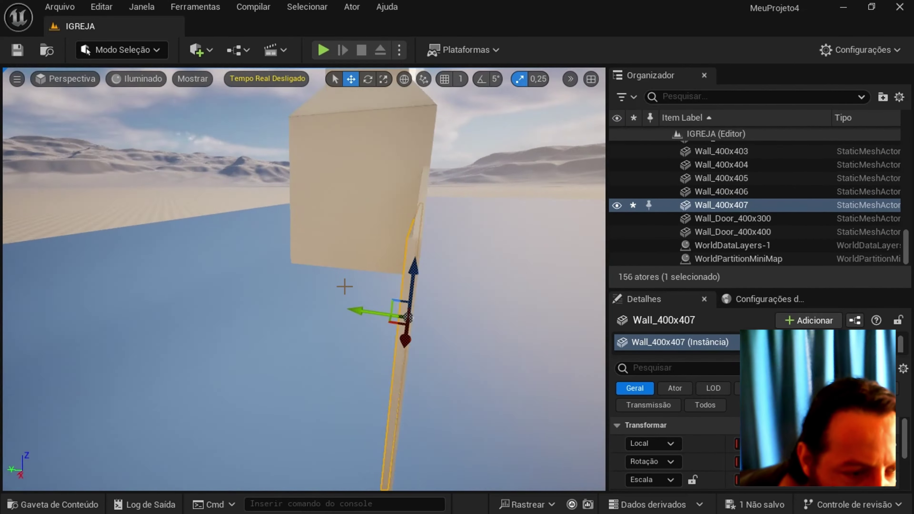
mouse_move(343, 286)
right_mouse_down()
mouse_move(261, 228)
mouse_move(429, 379)
right_mouse_up()
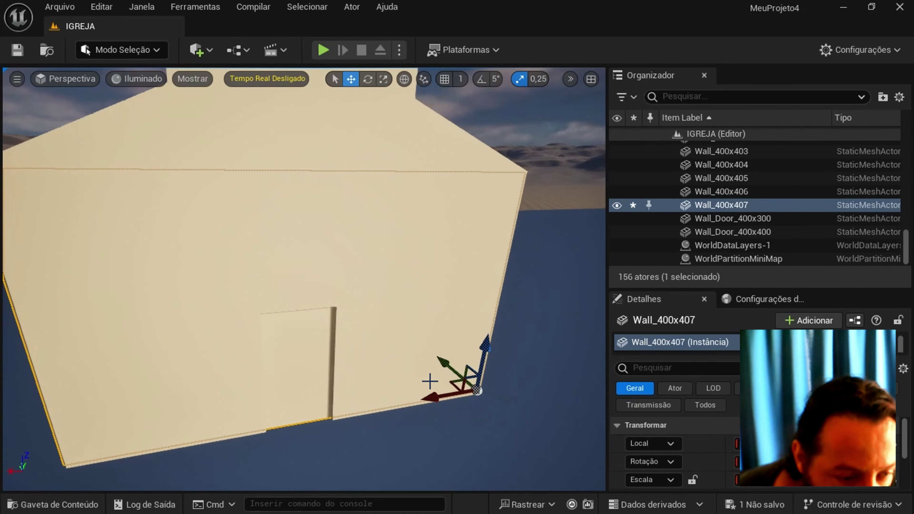
left_click(453, 345)
right_click_drag(453, 345, 416, 334)
left_click(415, 334)
key("alt+j")
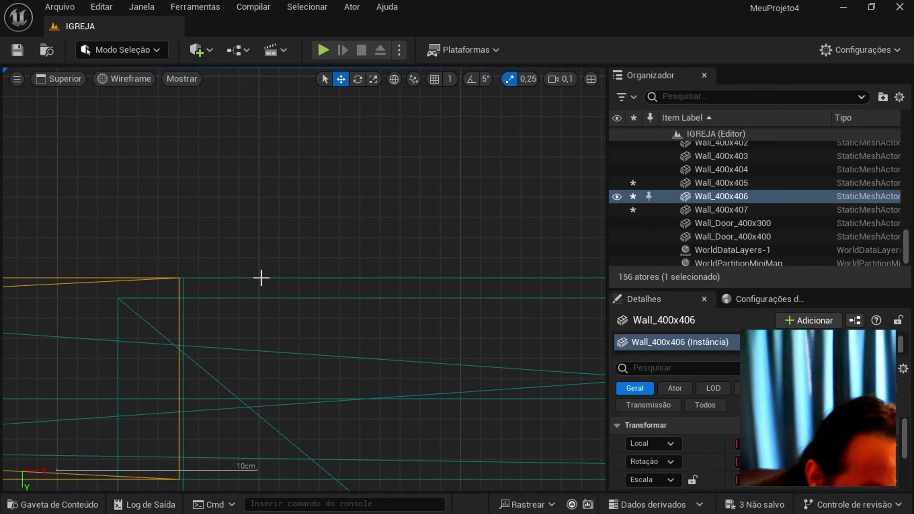
Select Shape_Cube, then return to perspective and focus the camera on Wall_400x407
left_click(251, 375)
key("alt+g")
left_click(516, 280)
key("f")
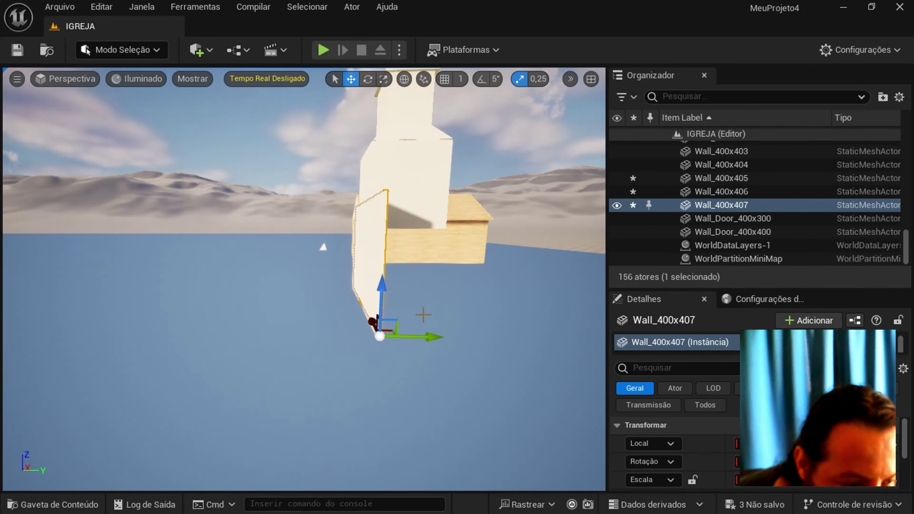
mouse_move(445, 417)
left_mouse_down("alt")
mouse_move(348, 341)
mouse_move(483, 261)
mouse_move(241, 295)
left_mouse_up("alt")
scroll(618, 247, "up", 5)
Place a Floor_400x400 slab from the content browser and stretch it about 2.5× along its length
left_click_drag(601, 206, 78, 453, "alt")
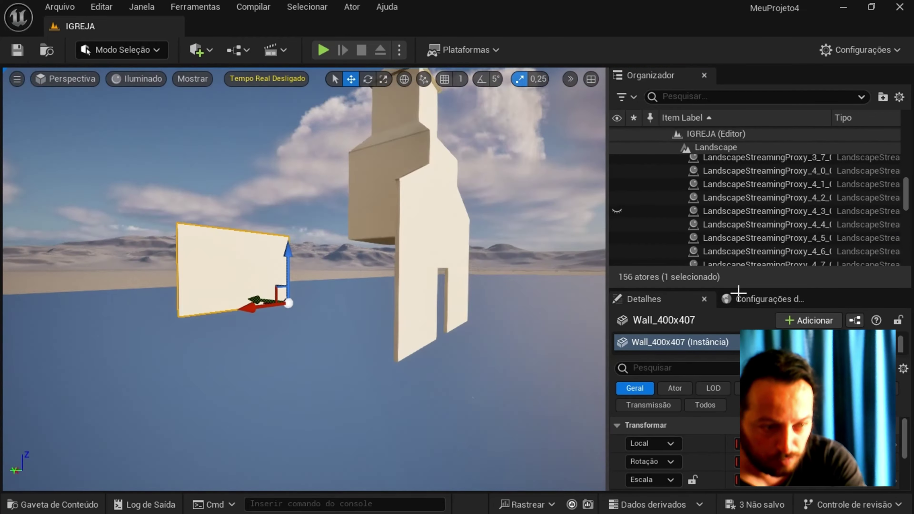
left_click(78, 453)
key("ctrl+space")
left_click_drag(400, 417, 357, 137)
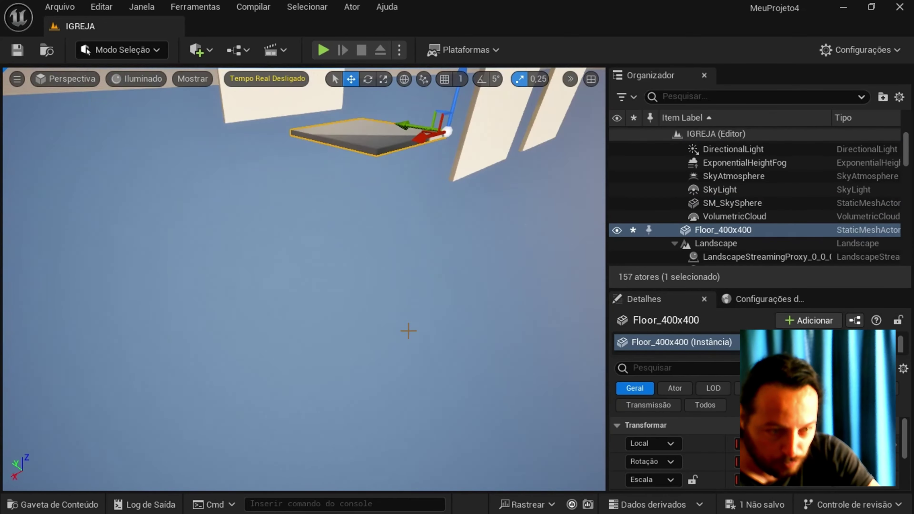
key("alt+j")
scroll(257, 234, "up", 4)
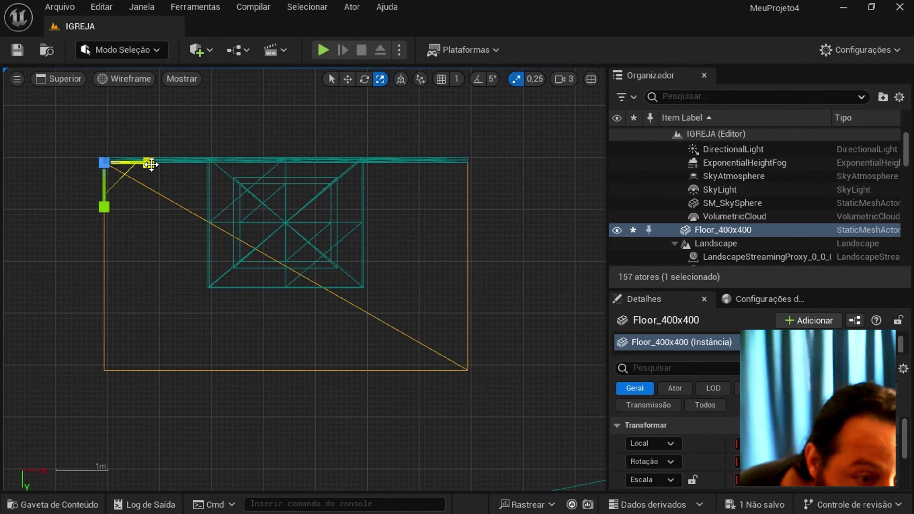
scroll(152, 164, "down", 2)
left_click_drag(146, 159, 148, 221)
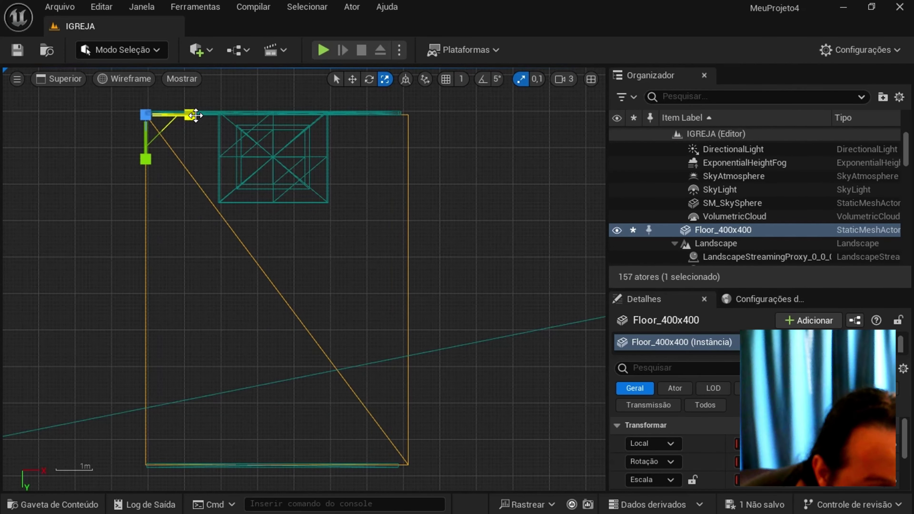
Move the floor slab into place in top view and focus on the wall beneath its edge
key("w")
scroll(374, 425, "up", 3)
right_click_drag(410, 422, 144, 450)
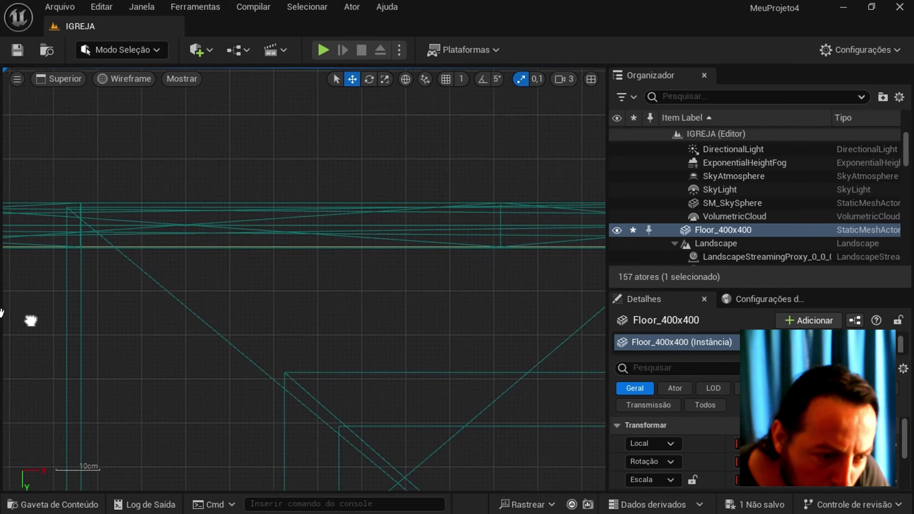
right_click_drag(502, 450, 508, 128)
scroll(361, 310, "down", 3)
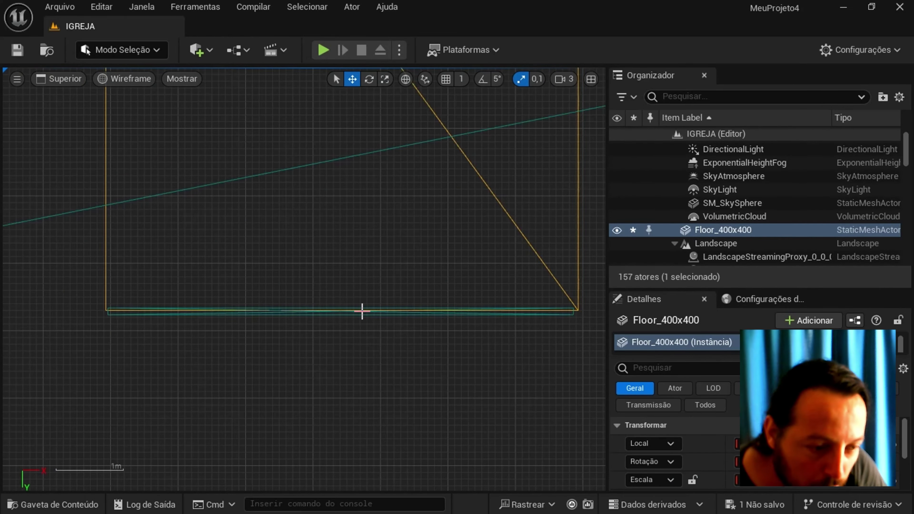
right_click(77, 278)
left_click(229, 270)
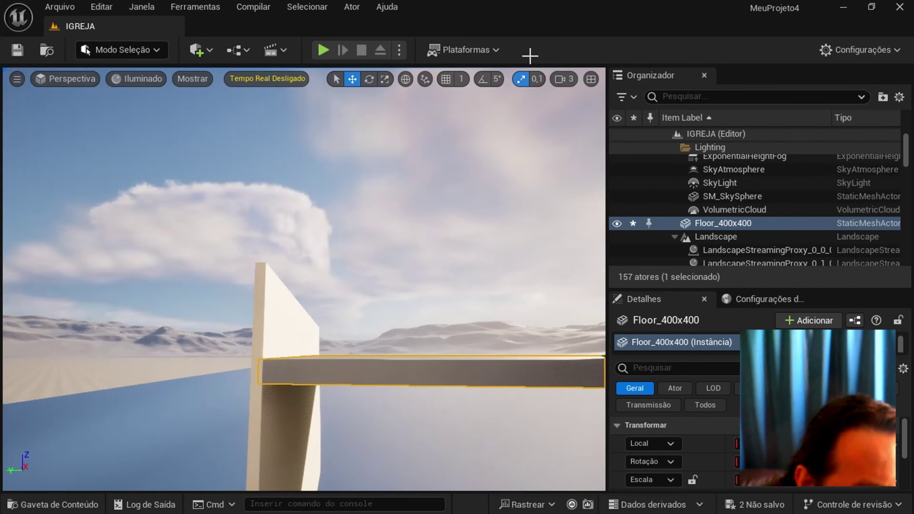
right_click_drag(404, 88, 306, 216)
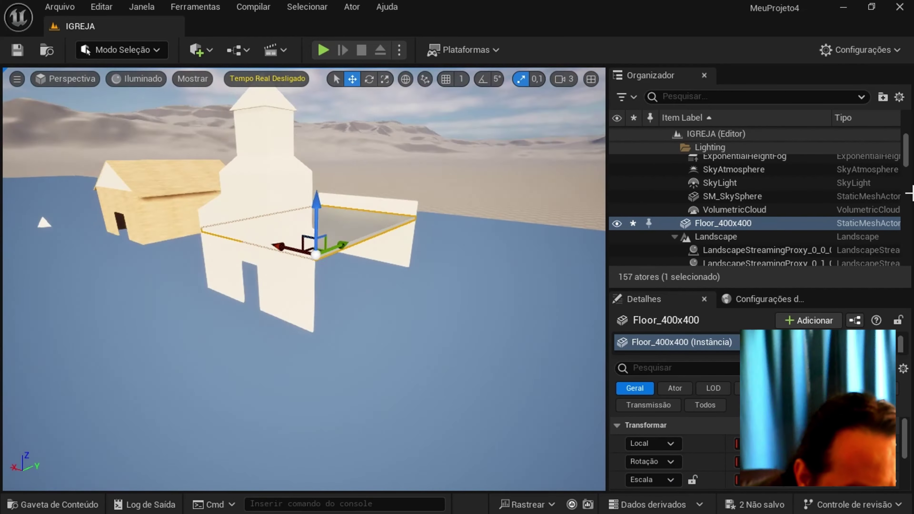
Duplicate Shape_Wedge_A3 into a second wedge copy beside the original
left_click(307, 184)
left_click_drag(307, 184, 316, 185, "alt")
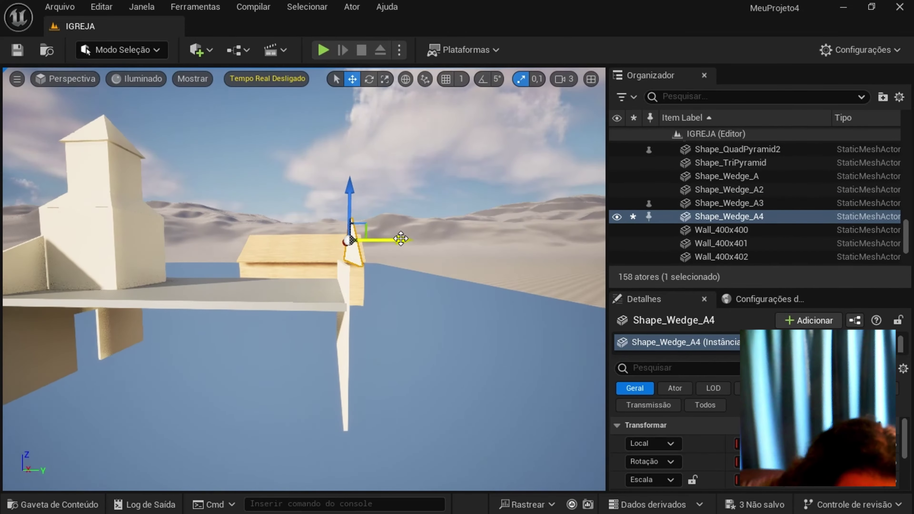
left_click(93, 128)
key("alt+g")
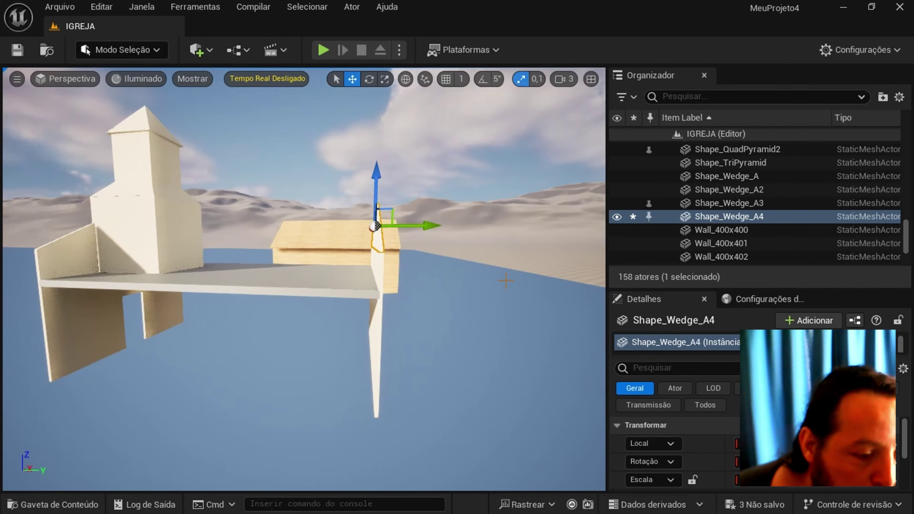
key("Escape")
right_click_drag(435, 275, 435, 275)
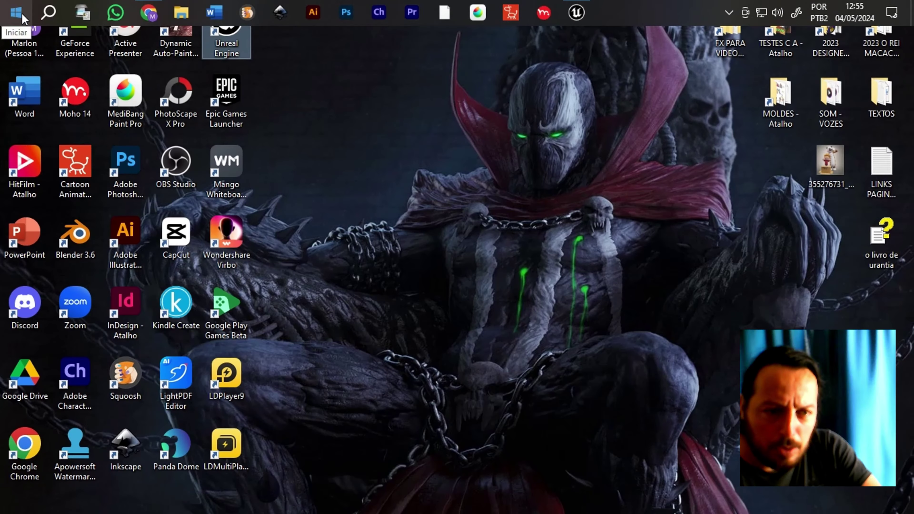
Bring the Unreal Engine editor back to the front from the taskbar
left_click(576, 12)
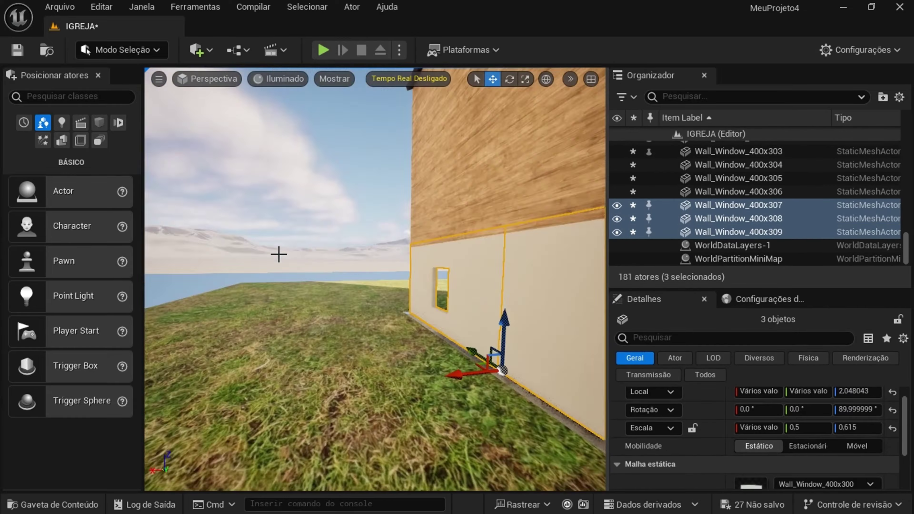
Select the door wall Wall_Door_400x300
left_click(385, 282)
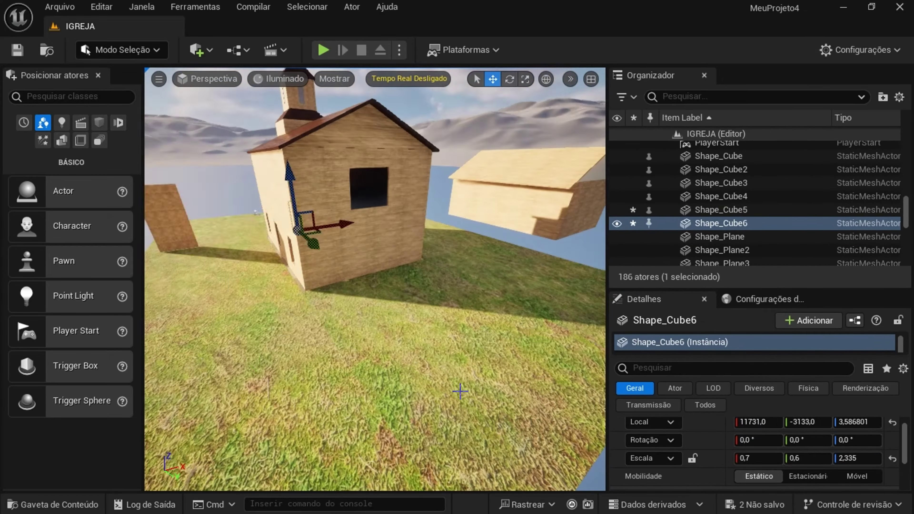
Select the wall panel Wall_400x406
left_click(357, 227)
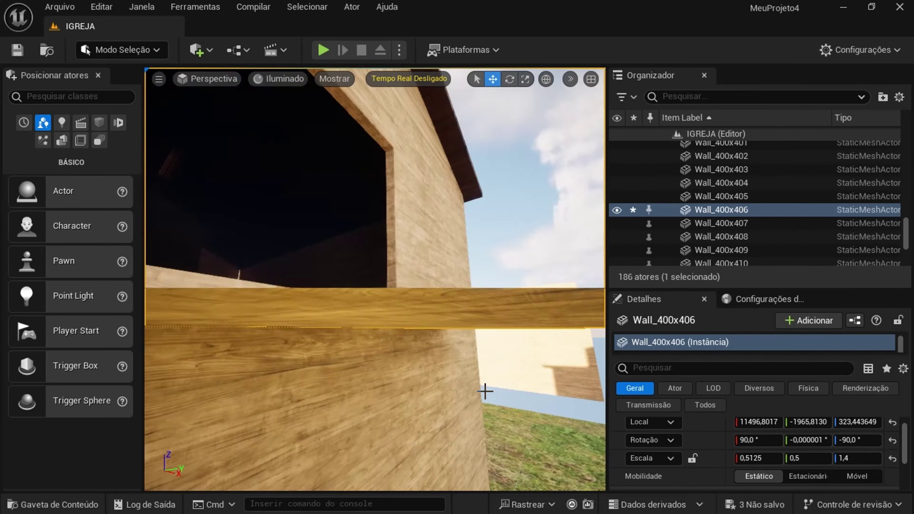